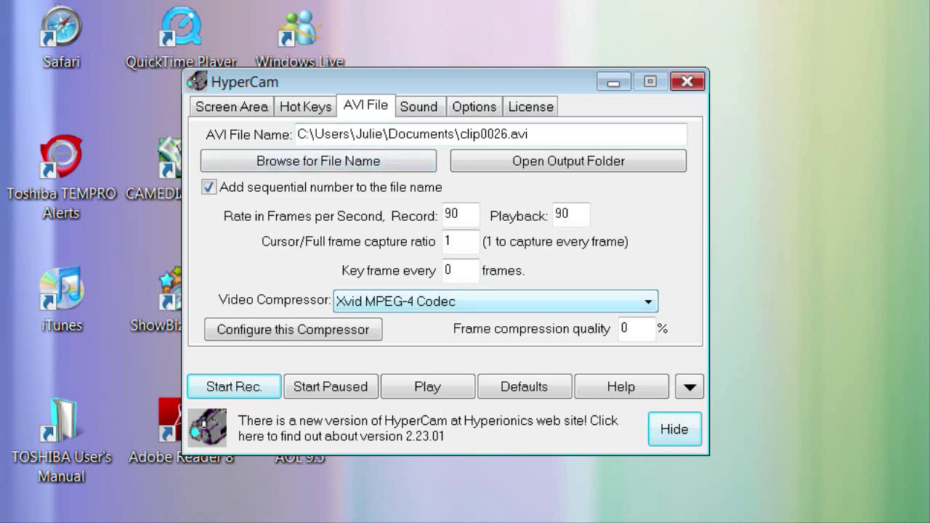
- Check the available video compressors, keep Xvid MPEG-4 Codec and open its configuration
left_click(495, 301)
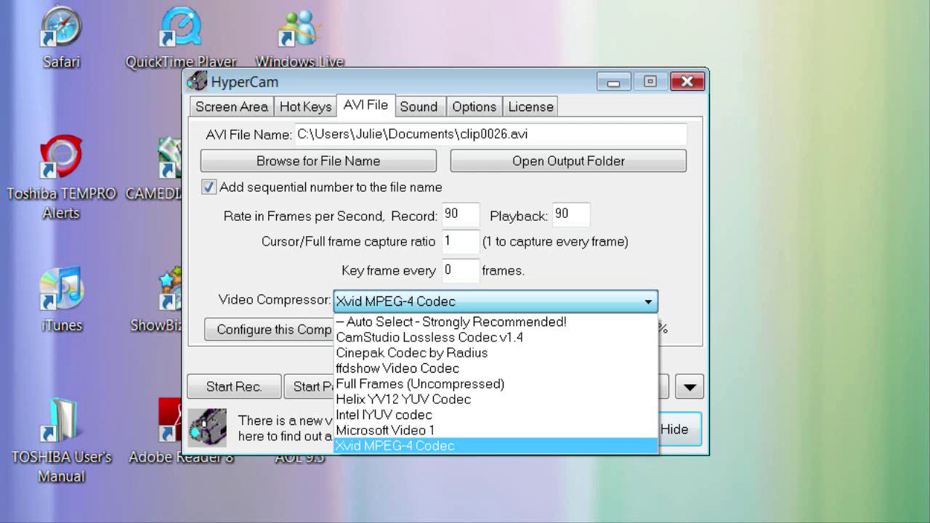
key("Escape")
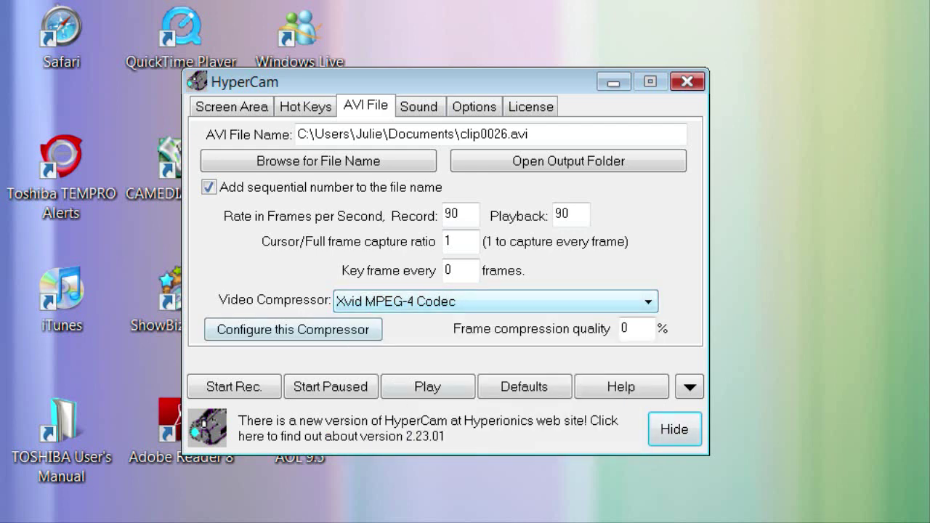
key("Tab")
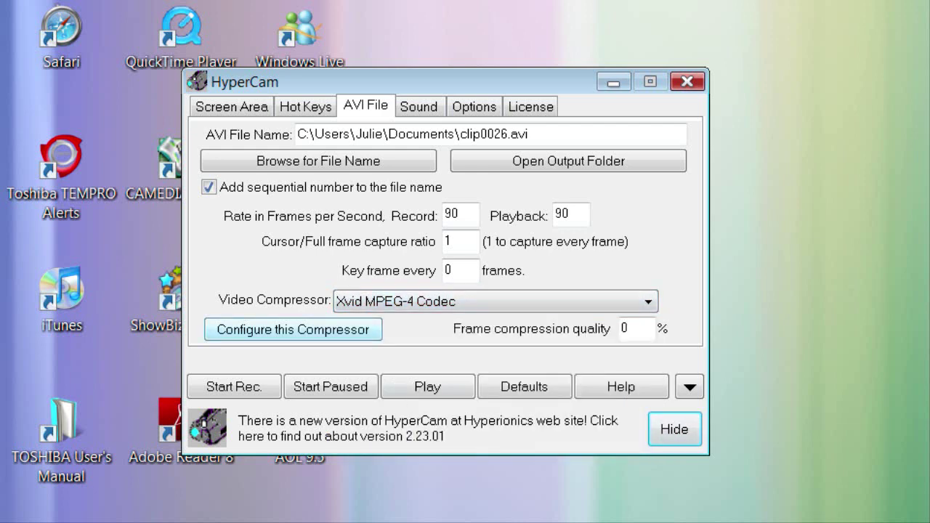
key("Return")
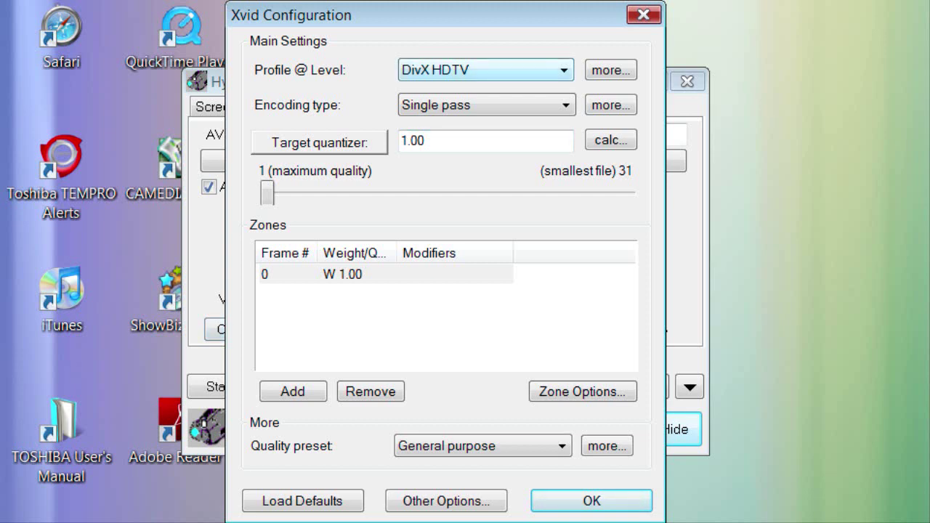
- Choose the DivX HDTV profile, keep the target quantizer at 1.00 for maximum quality, and accept the Xvid configuration
key("alt+Down")
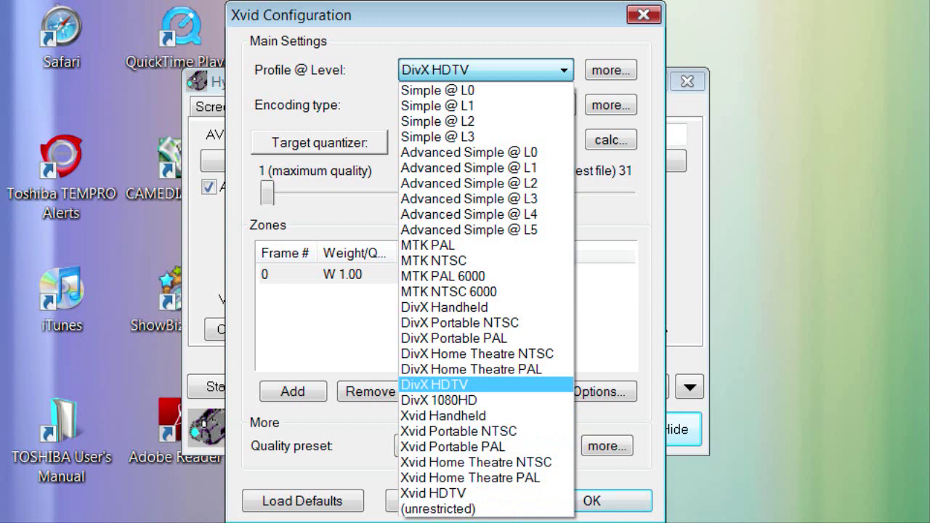
left_click(434, 384)
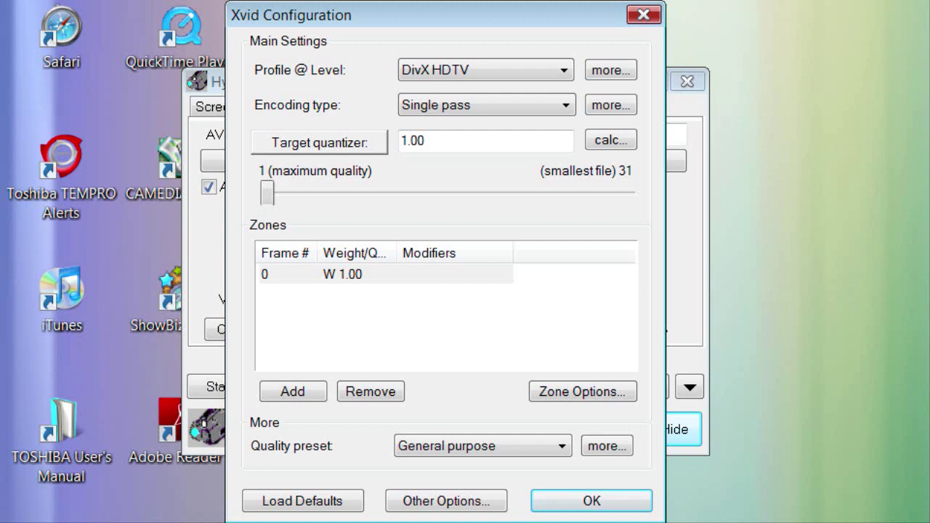
mouse_move(267, 192)
left_mouse_down()
mouse_move(319, 192)
mouse_move(267, 192)
left_mouse_up()
key("Return")
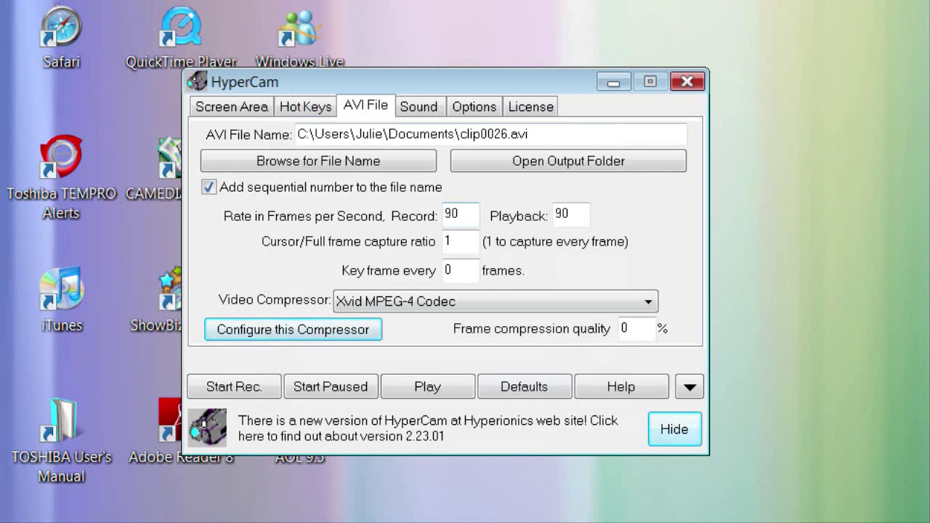
- Try a recording rate of 10 frames per second and return the rate to 90
left_click(459, 214)
key("BackSpace")
type("10")
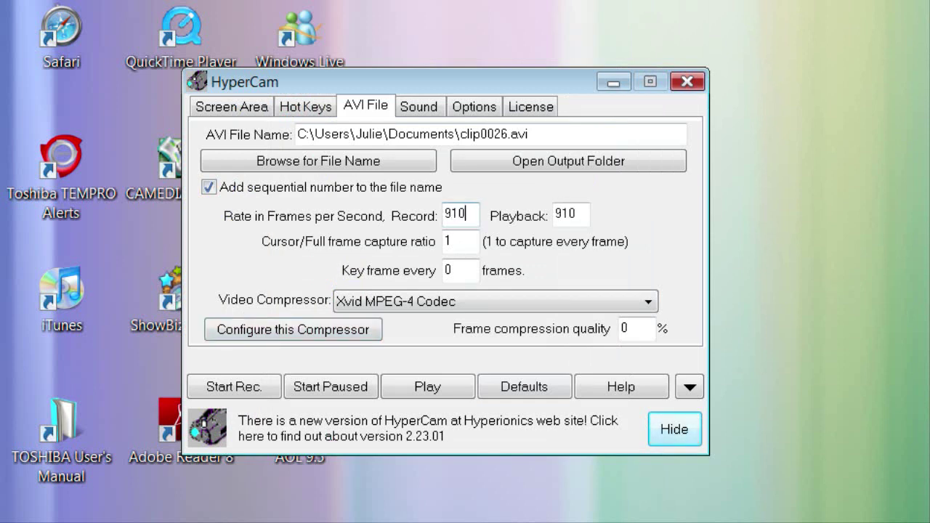
key("BackSpace")
key("BackSpace")
key("BackSpace")
type("10")
key("BackSpace")
key("BackSpace")
type("90")
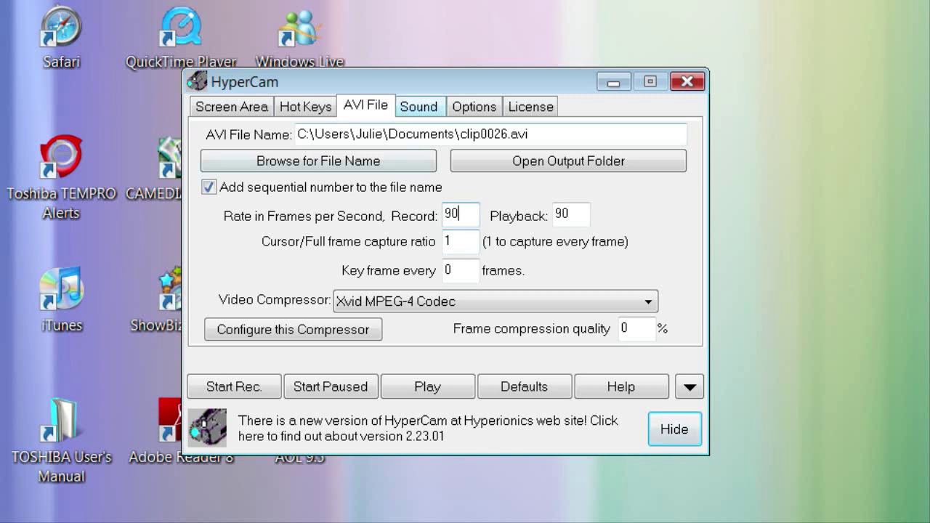
- Choose 2 - Stereo as the number of channels and 16 Bit as the sample size for sound recording
left_click(419, 106)
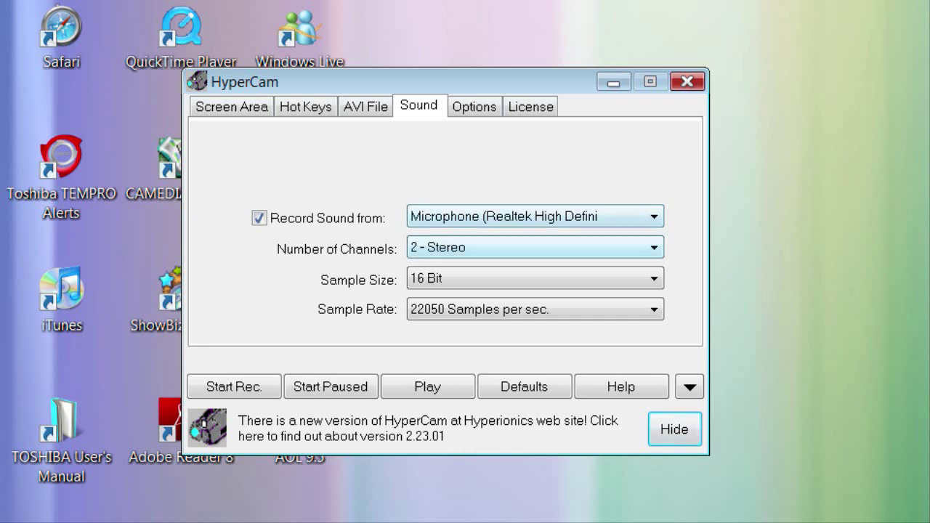
left_click(535, 247)
left_click(535, 283)
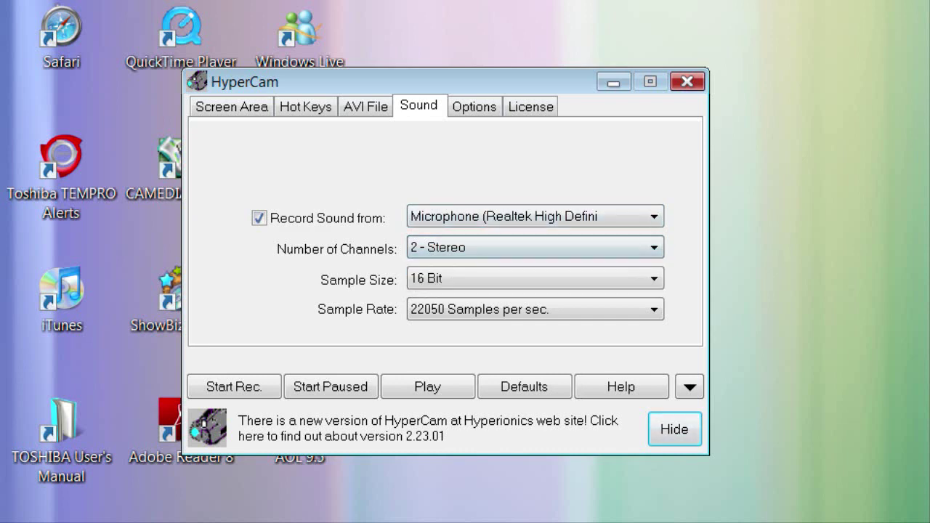
left_click(535, 278)
left_click(534, 313)
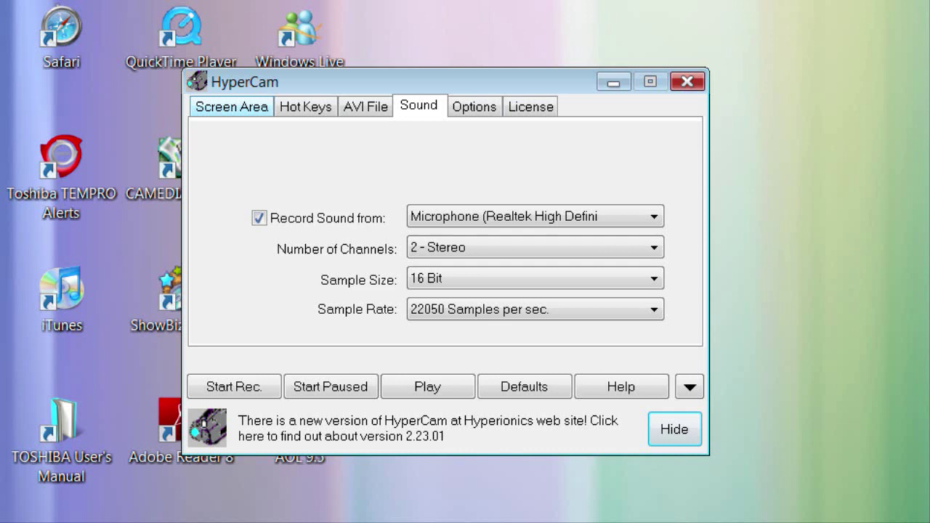
- Set the recorded screen area to a width of 1920 and a height of 1080
left_click(231, 106)
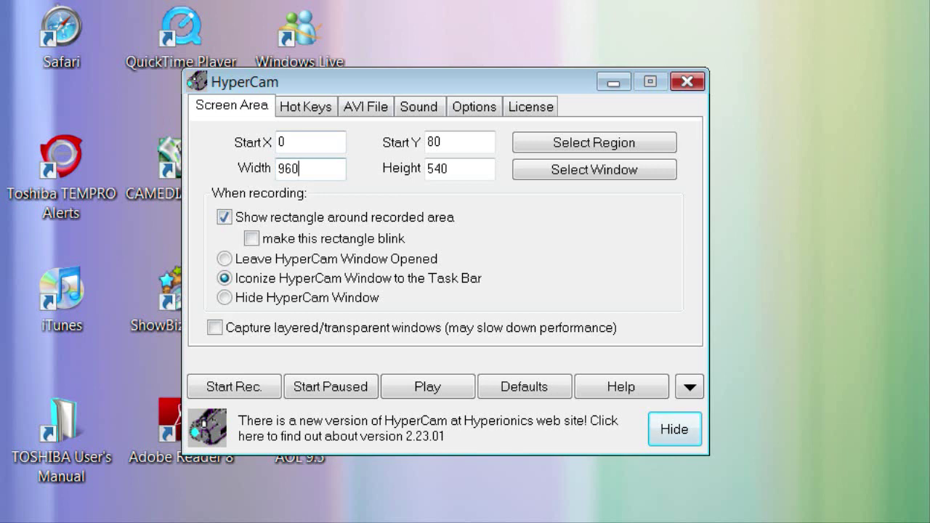
key("BackSpace")
key("BackSpace")
key("BackSpace")
type("1920")
left_click(447, 168)
key("BackSpace")
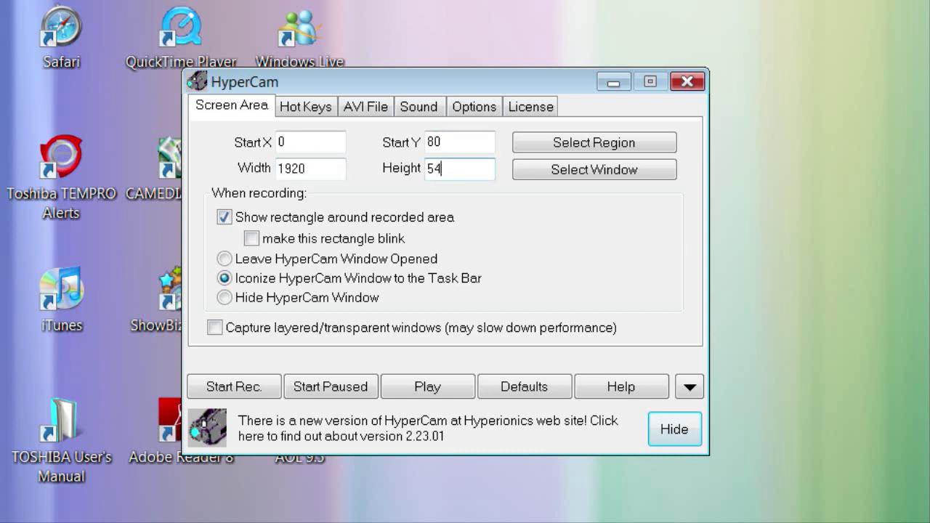
key("BackSpace")
key("BackSpace")
type("1080")
- Set the height of the recorded screen area to 720
key("BackSpace")
key("BackSpace")
key("BackSpace")
key("BackSpace")
left_click(311, 141)
key("Return")
type("720")
- Set the width of the recorded screen area to 1280
left_click(306, 168)
key("BackSpace")
key("BackSpace")
key("BackSpace")
key("BackSpace")
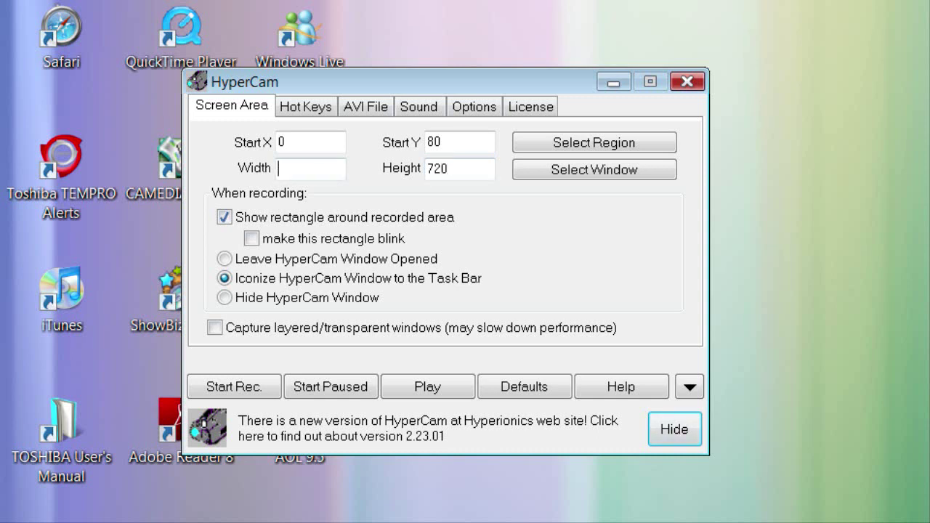
type("1280")
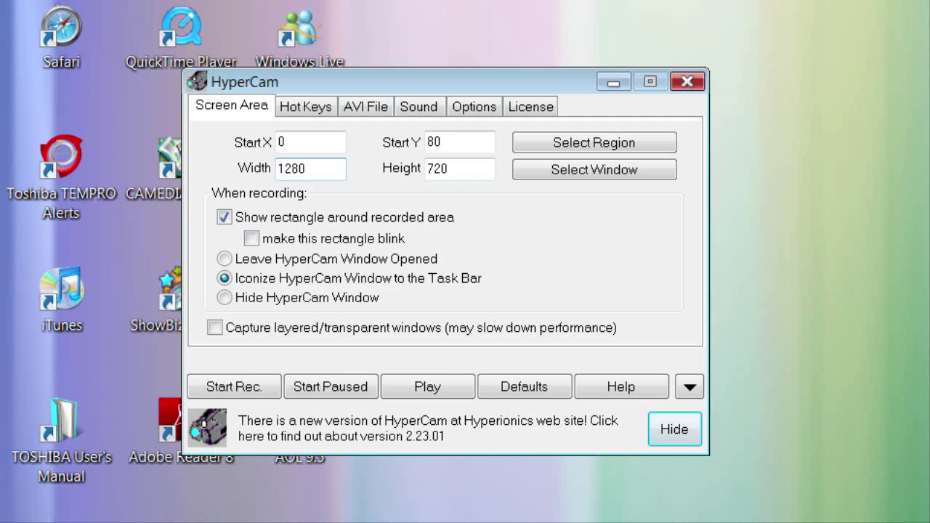
- View the program's version and license information
left_click(530, 106)
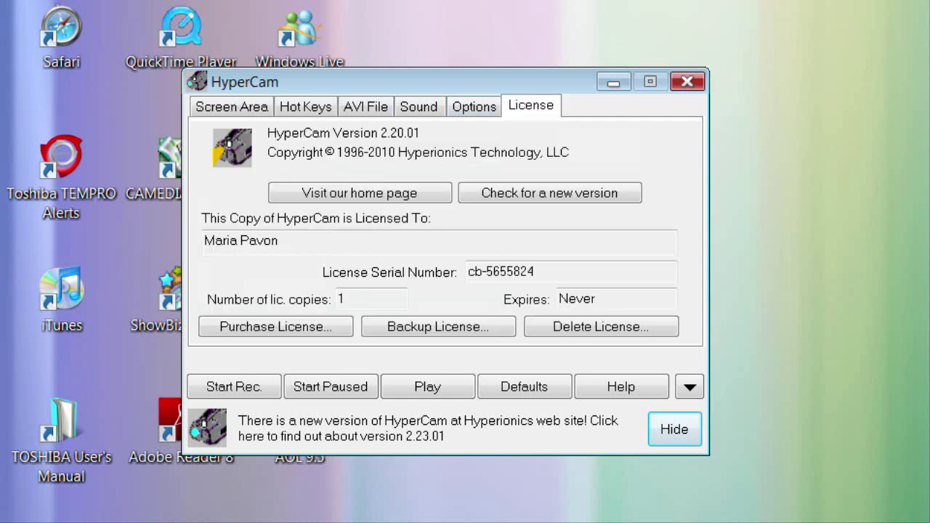